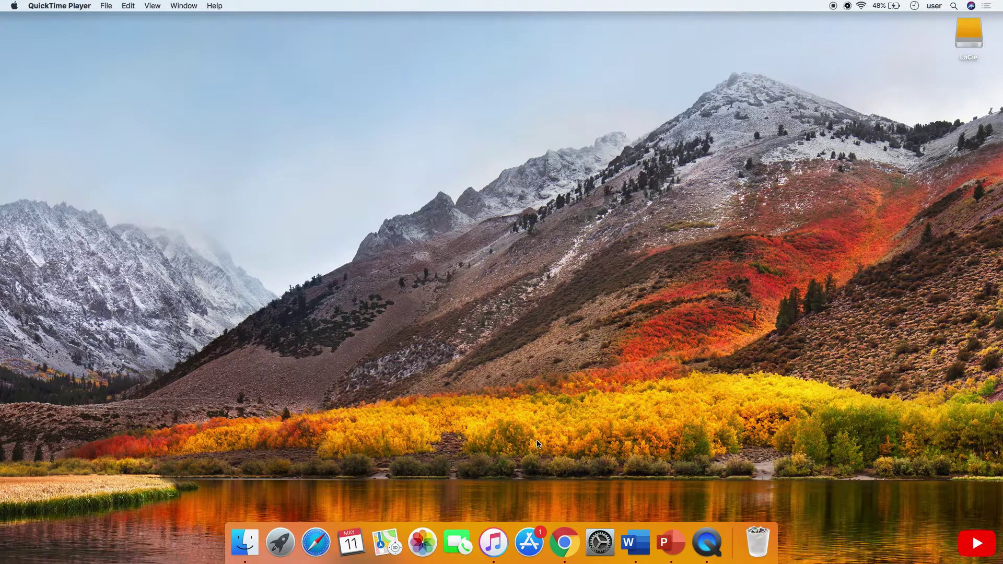
# Launch Chrome and load the rslawards.com/downloads page
pyautogui.click(565, 543)
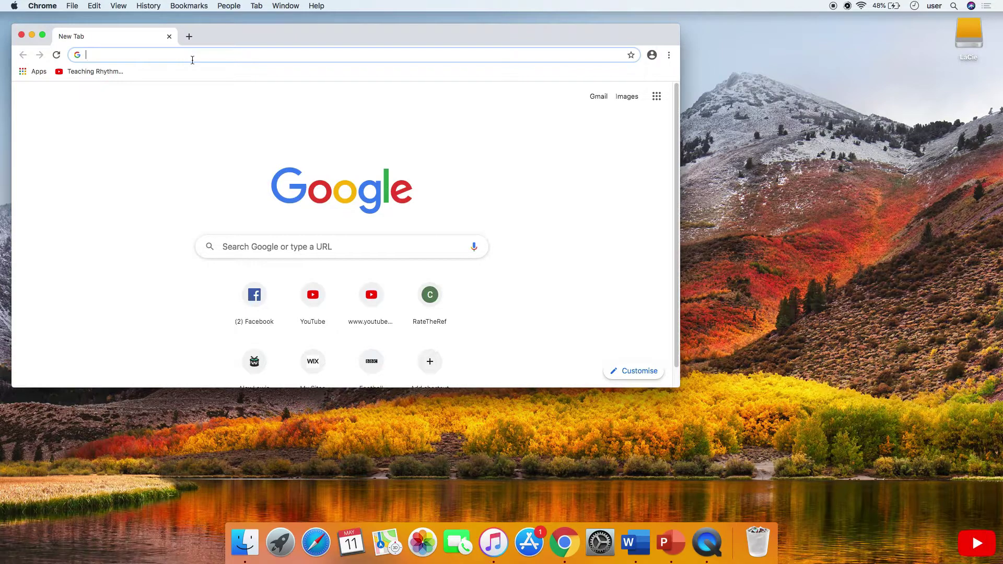
pyautogui.write('www')
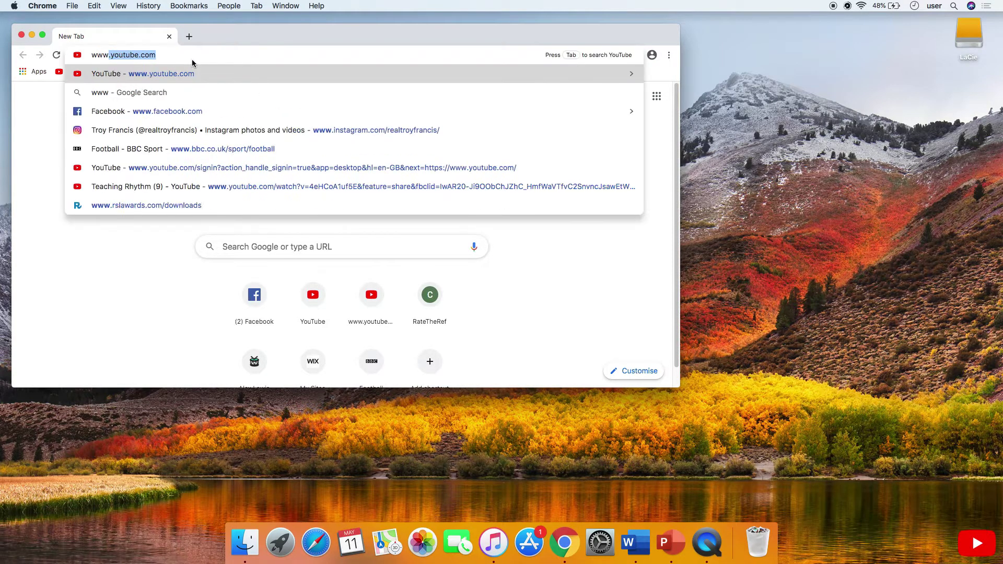
pyautogui.write('.')
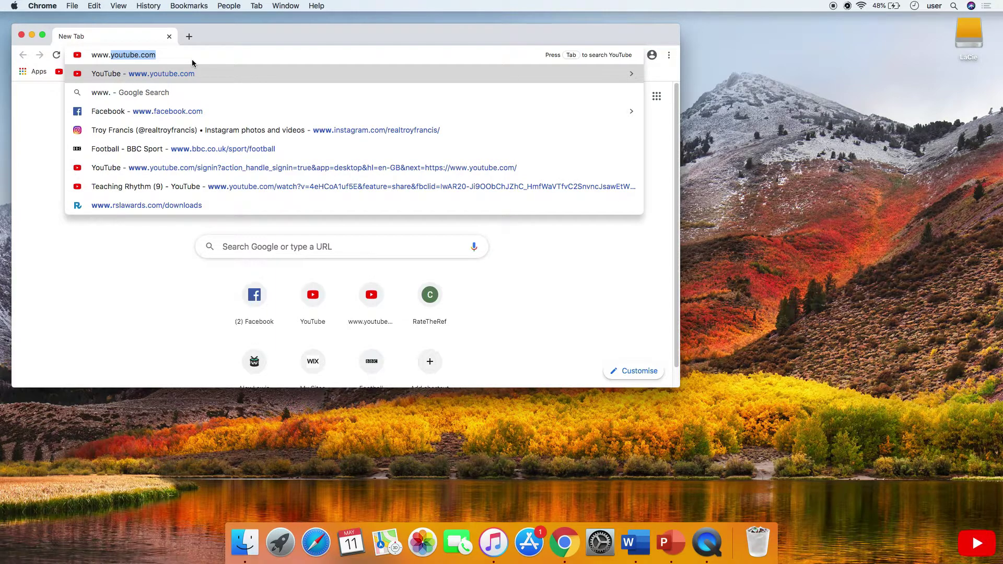
pyautogui.write('rsl')
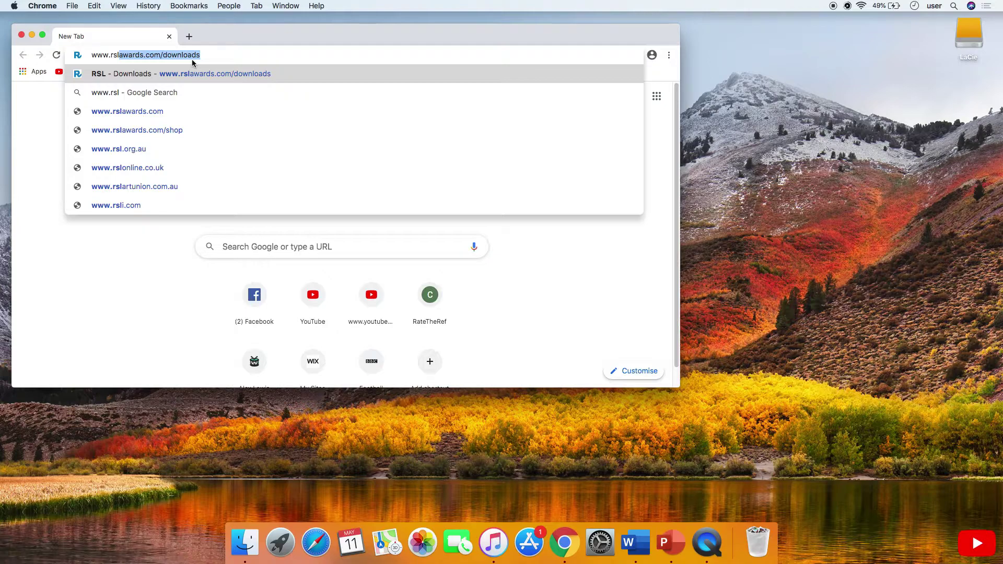
pyautogui.press('Return')
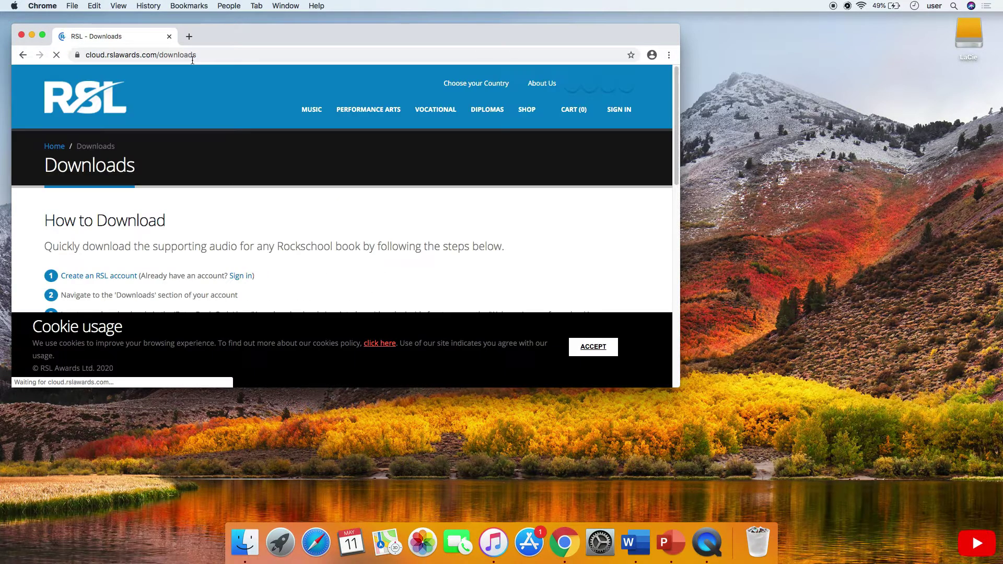
# Maximise the browser window and sign in to RSL Awards with the saved details
pyautogui.click(43, 35)
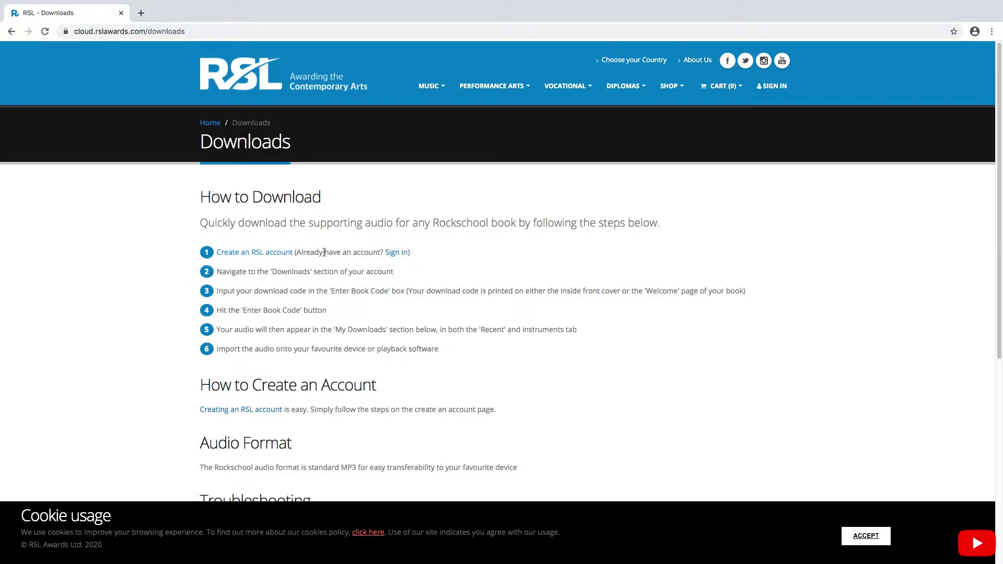
pyautogui.click(397, 252)
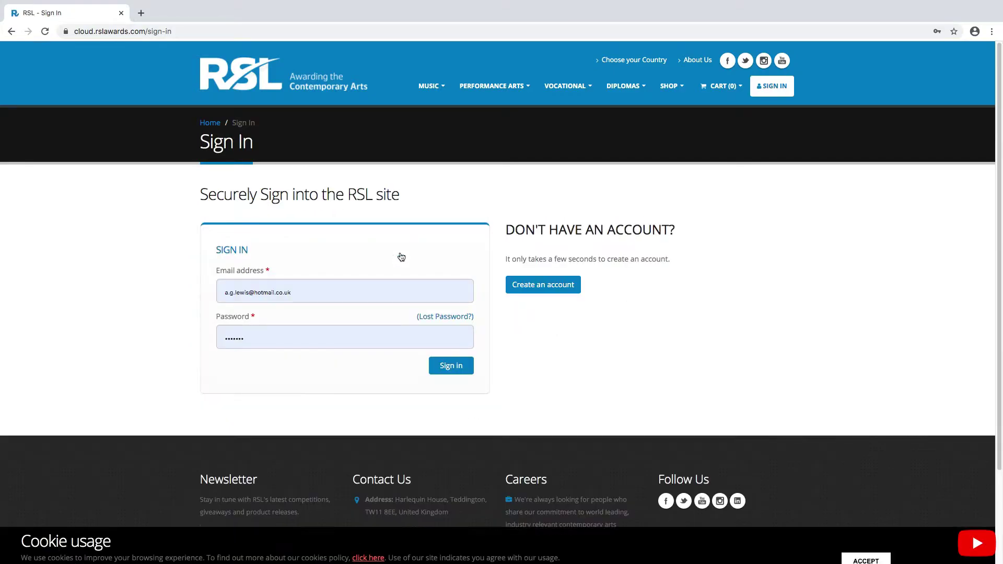
pyautogui.click(459, 370)
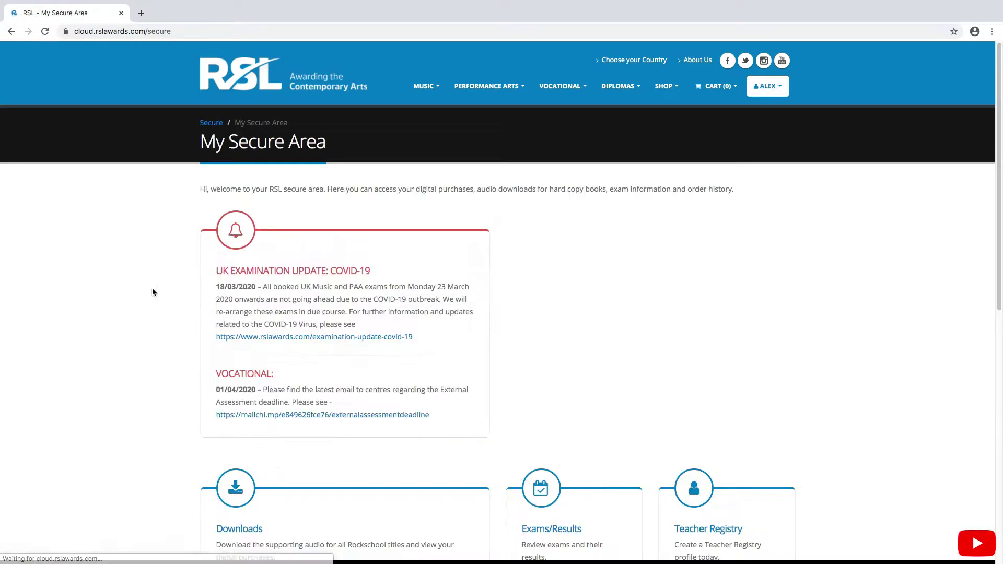
# Go to the account's secure audio downloads page via Access Downloads
pyautogui.scroll(-1, 151, 291)
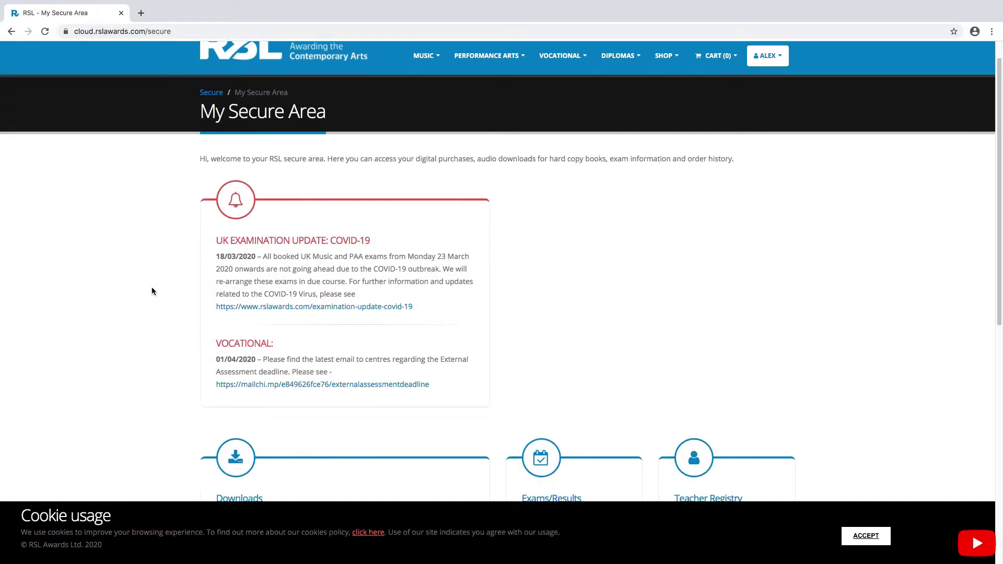
pyautogui.scroll(-4, 151, 291)
pyautogui.scroll(-5, 151, 291)
pyautogui.scroll(6, 152, 291)
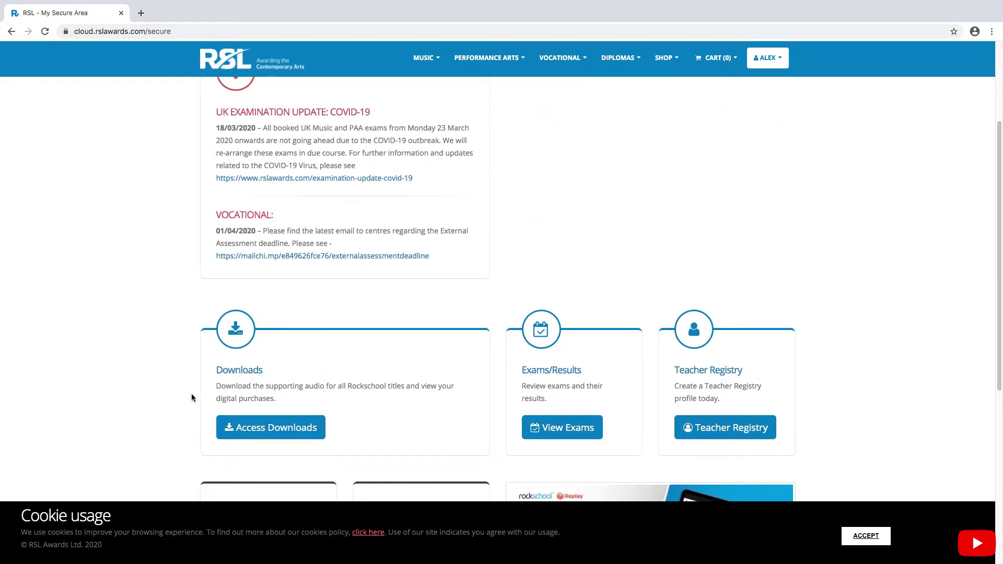
pyautogui.click(289, 430)
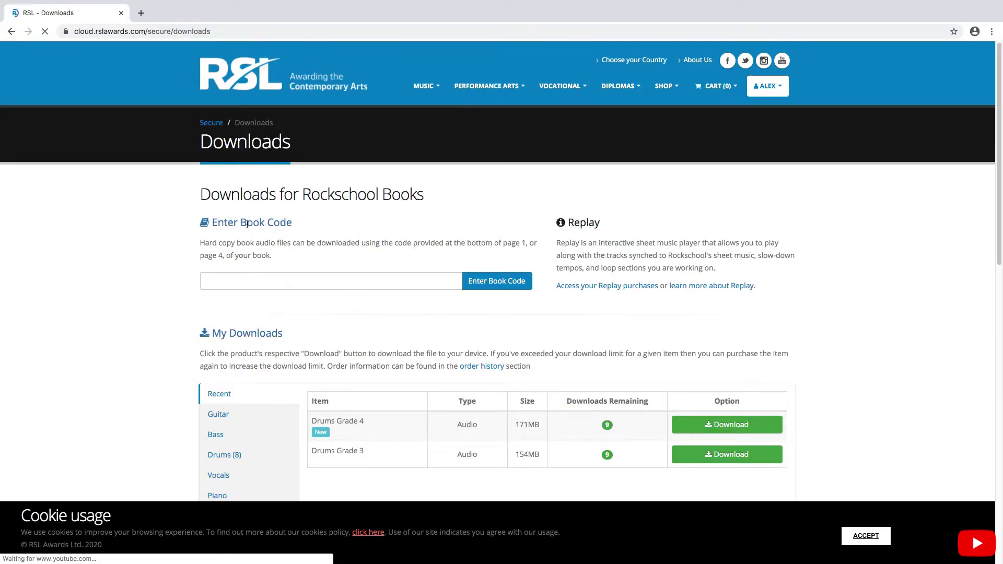
pyautogui.click(236, 280)
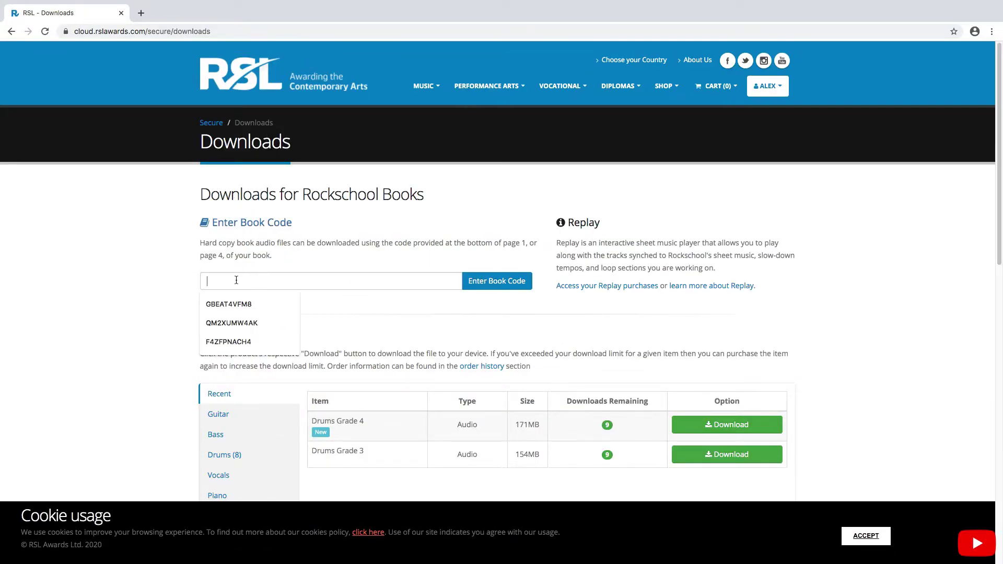
pyautogui.click(98, 226)
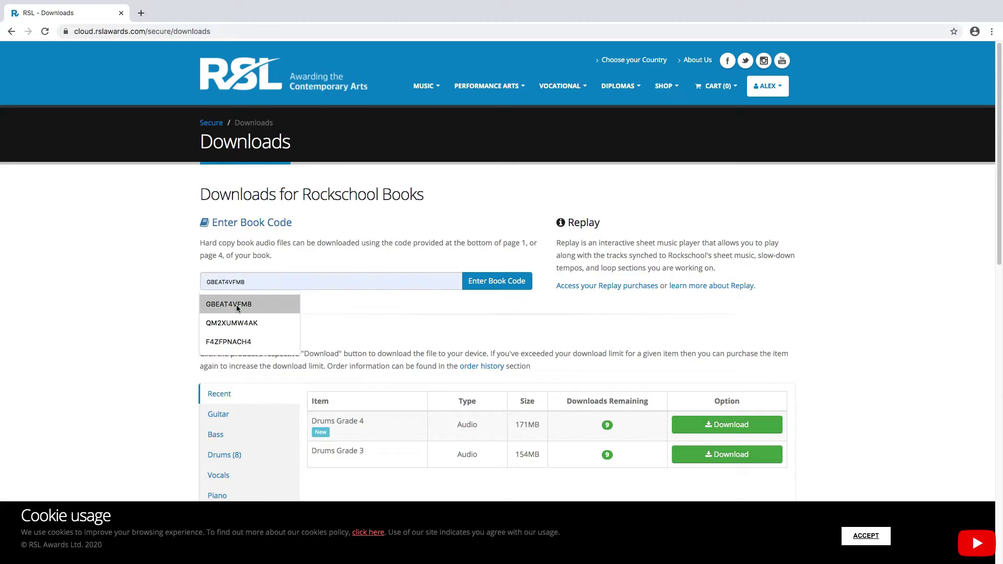
pyautogui.click(237, 305)
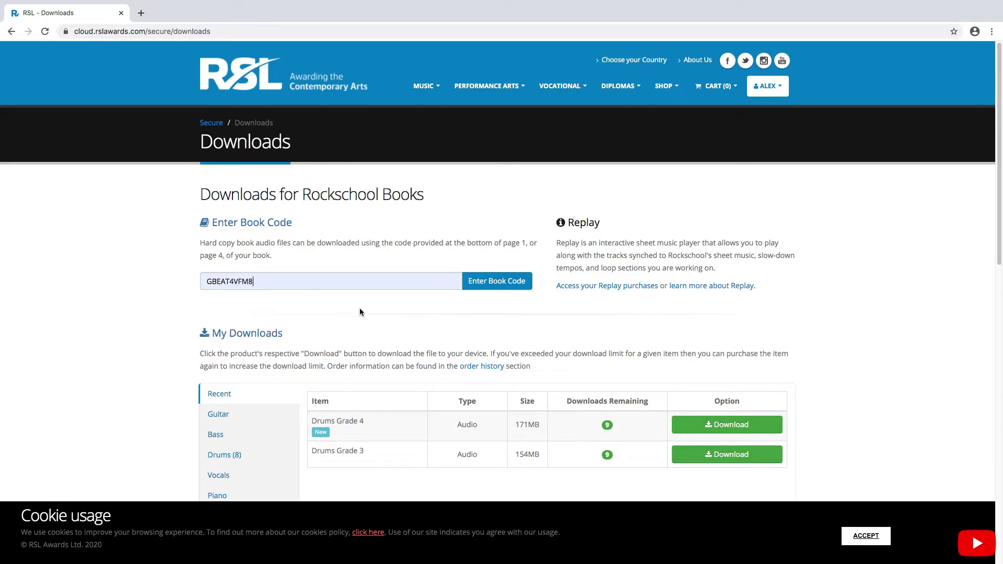
pyautogui.click(490, 285)
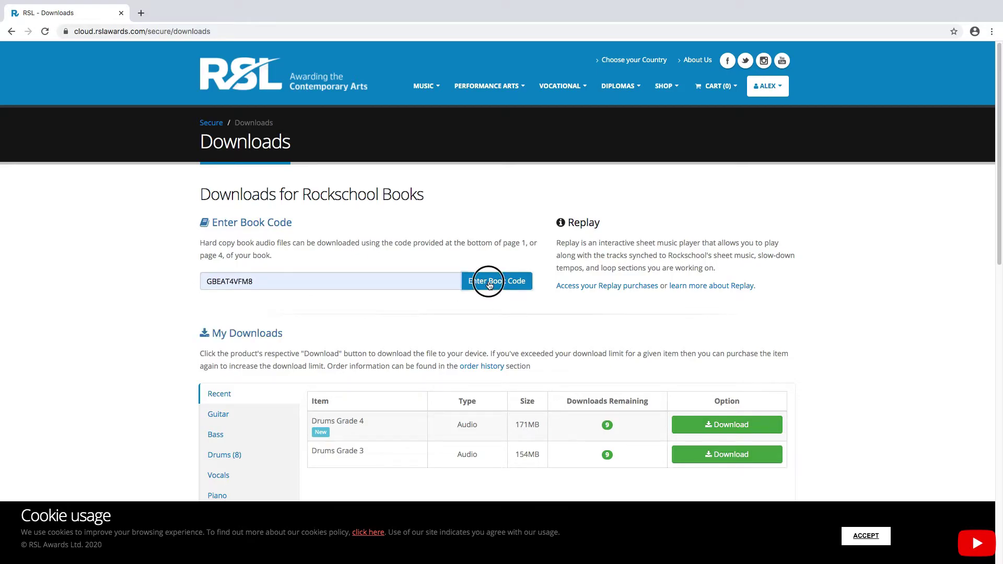
pyautogui.click(90, 253)
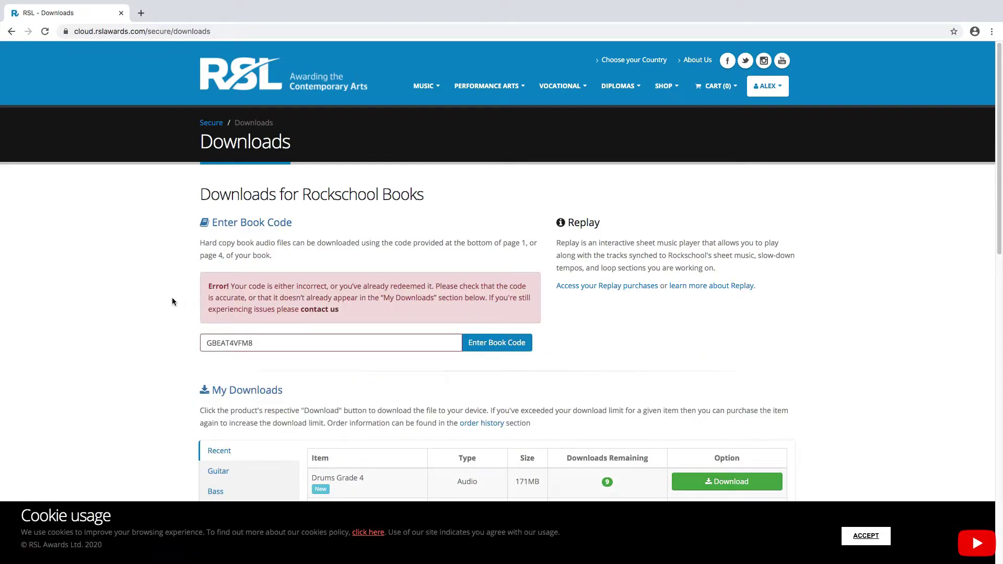
# Filter the downloads list to the Drums (8) category
pyautogui.scroll(-5, 169, 295)
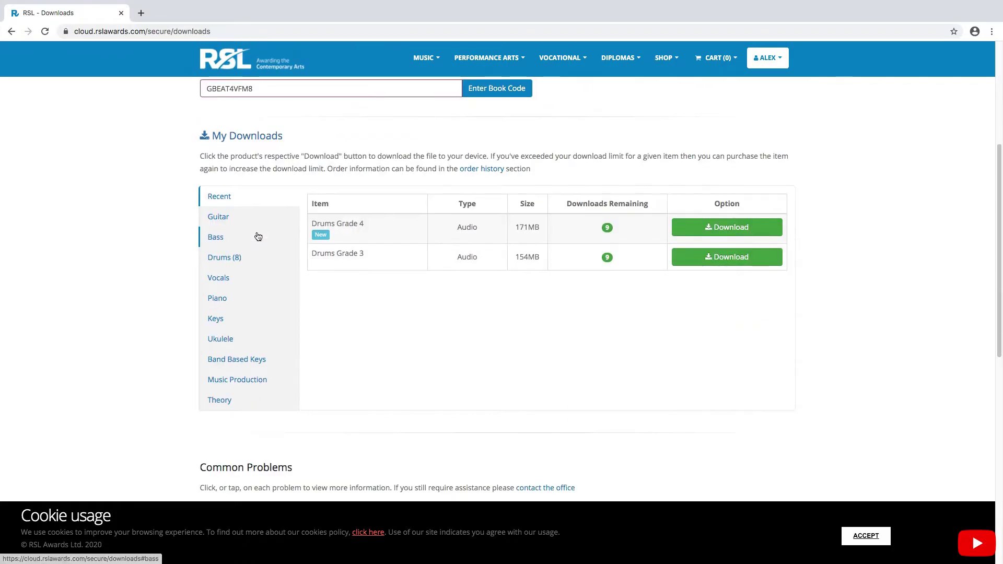
pyautogui.scroll(5, 160, 212)
pyautogui.scroll(-8, 158, 215)
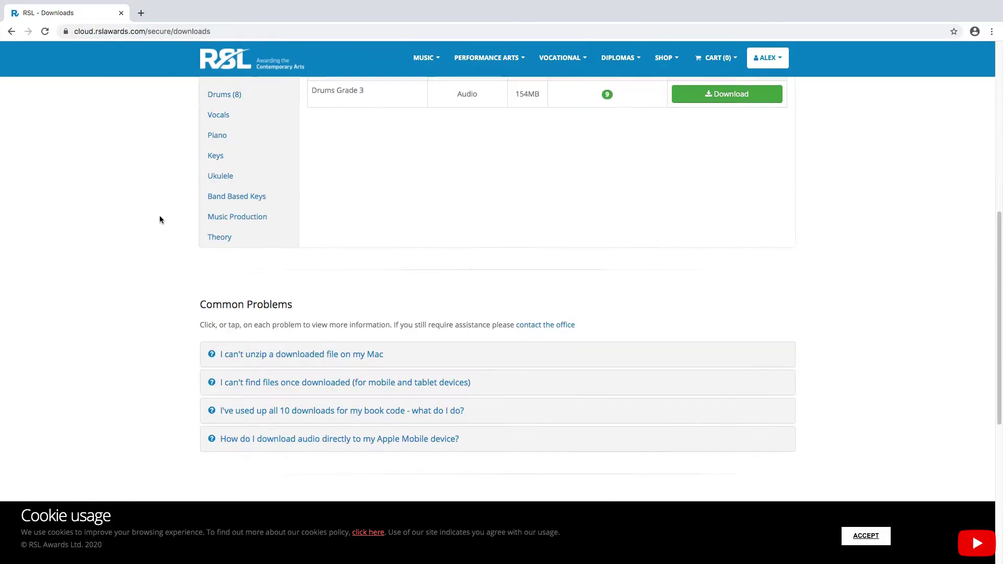
pyautogui.scroll(2, 159, 215)
pyautogui.scroll(7, 160, 219)
pyautogui.scroll(-4, 160, 219)
pyautogui.scroll(-4, 161, 218)
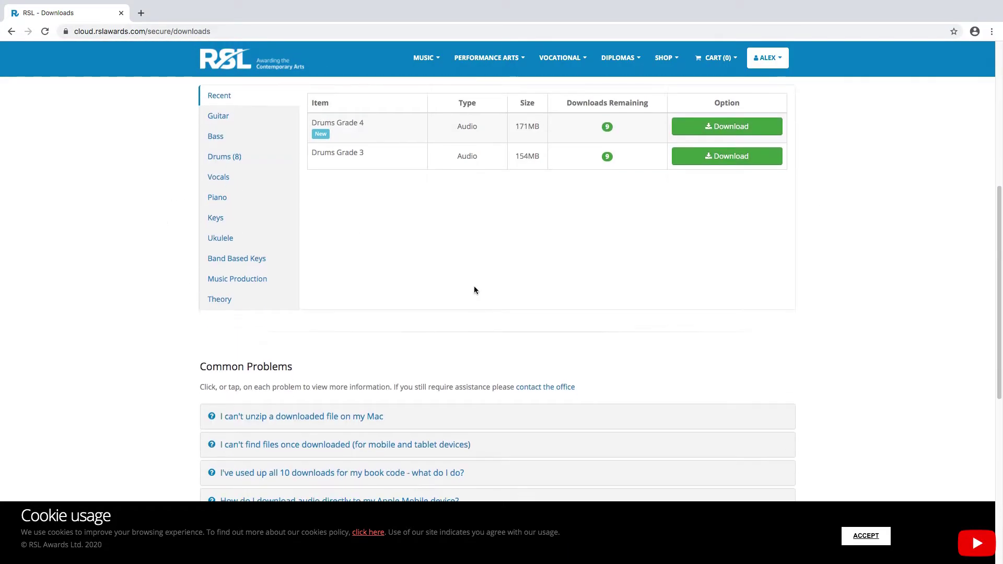
pyautogui.scroll(1, 601, 222)
pyautogui.scroll(2, 584, 222)
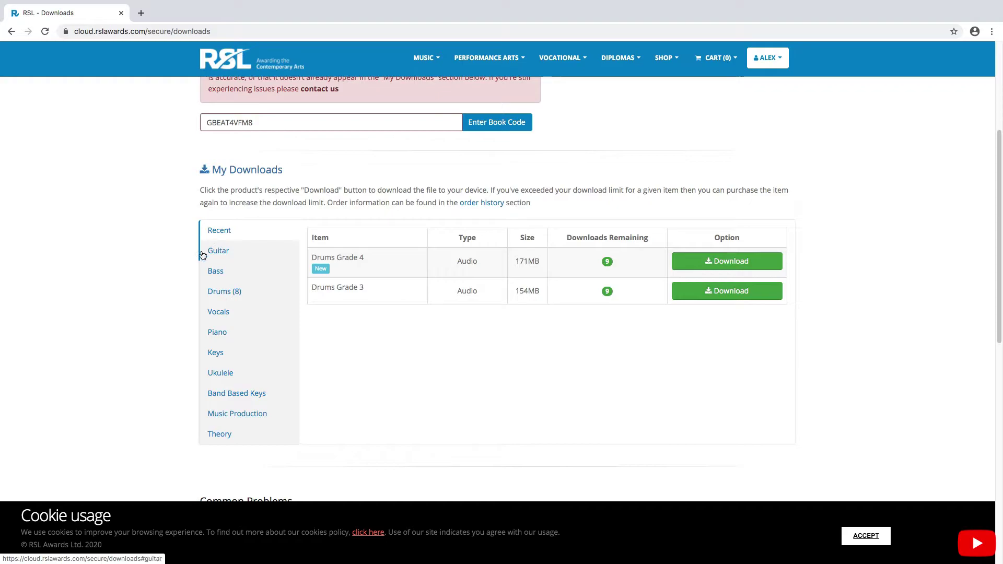
pyautogui.click(240, 297)
# Download the 104MB Drums Grade 1 audio zip
pyautogui.scroll(-4, 225, 287)
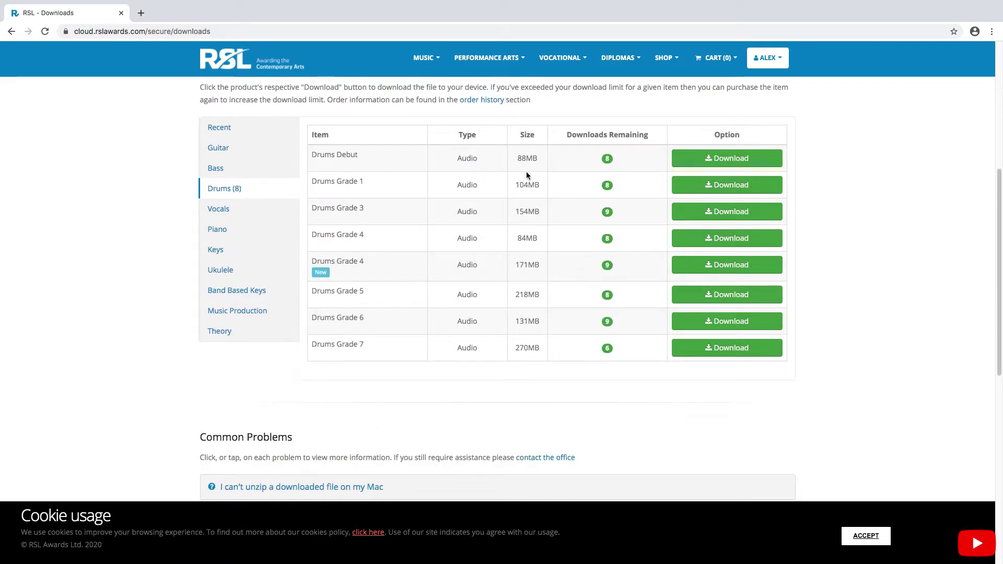
pyautogui.moveTo(313, 183); pyautogui.dragTo(544, 186)
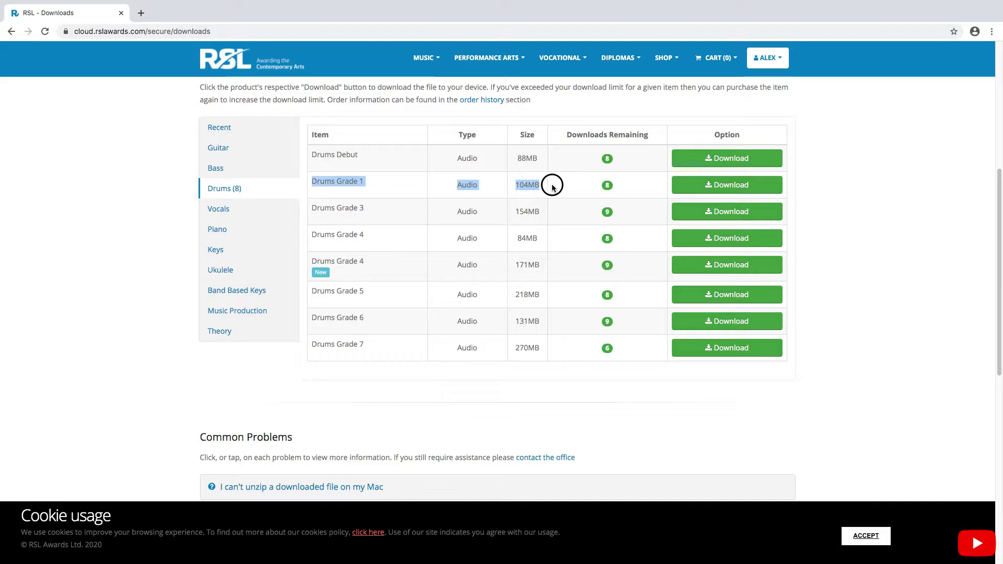
pyautogui.moveTo(544, 186); pyautogui.dragTo(632, 191)
pyautogui.click(632, 191)
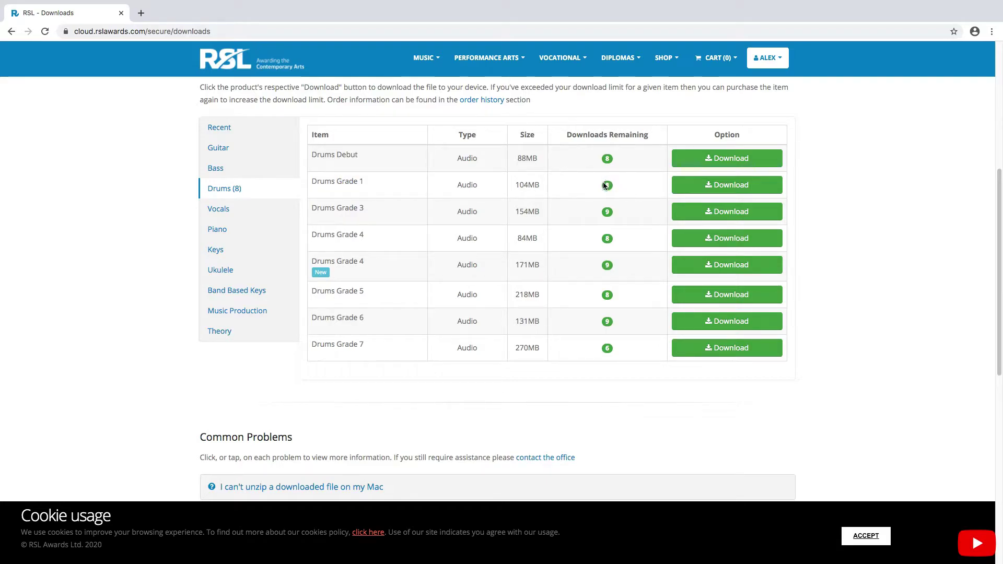
pyautogui.click(760, 191)
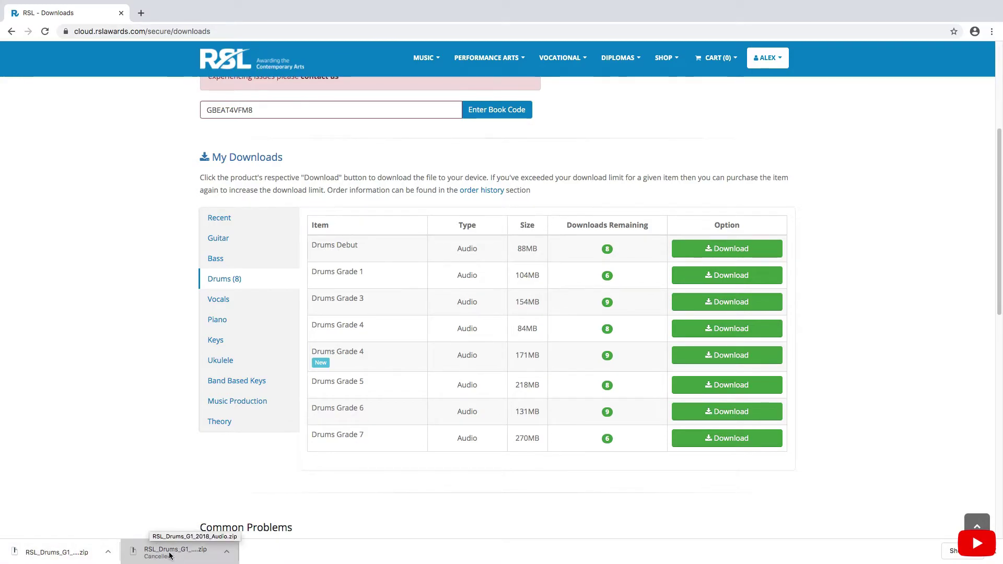
# Open the finished Drums Grade 1 zip from Chrome's download bar to extract it
pyautogui.click(109, 554)
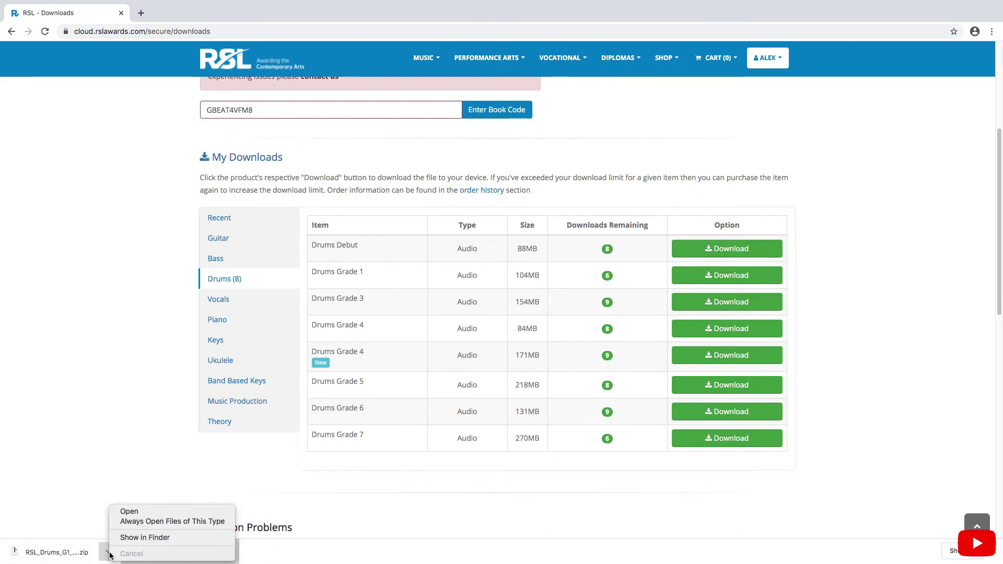
pyautogui.click(140, 512)
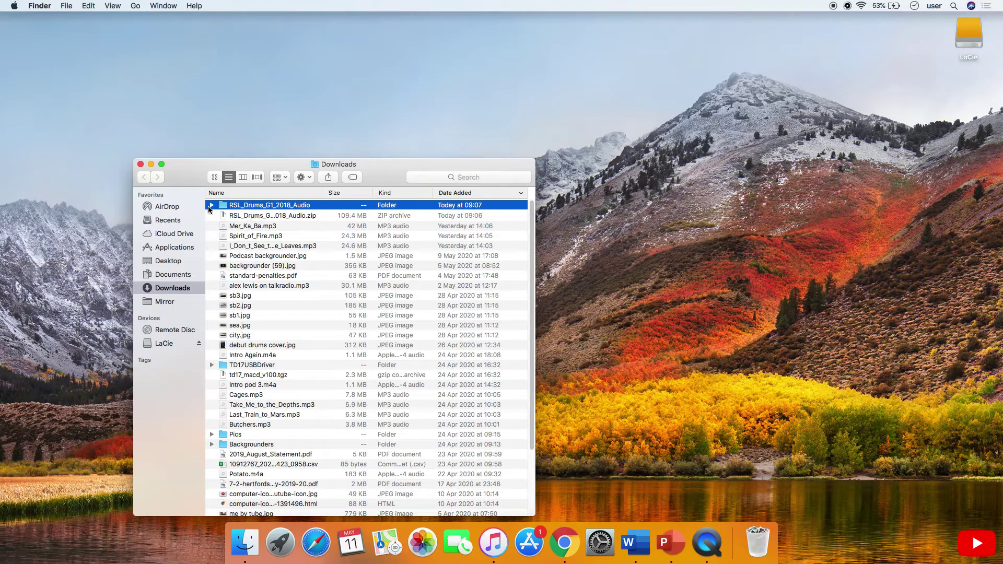
# In icon view, open RSL_Drums_G1_2018_Audio and then its ROCKSCHOOL GRADE PIECES folder
pyautogui.click(215, 177)
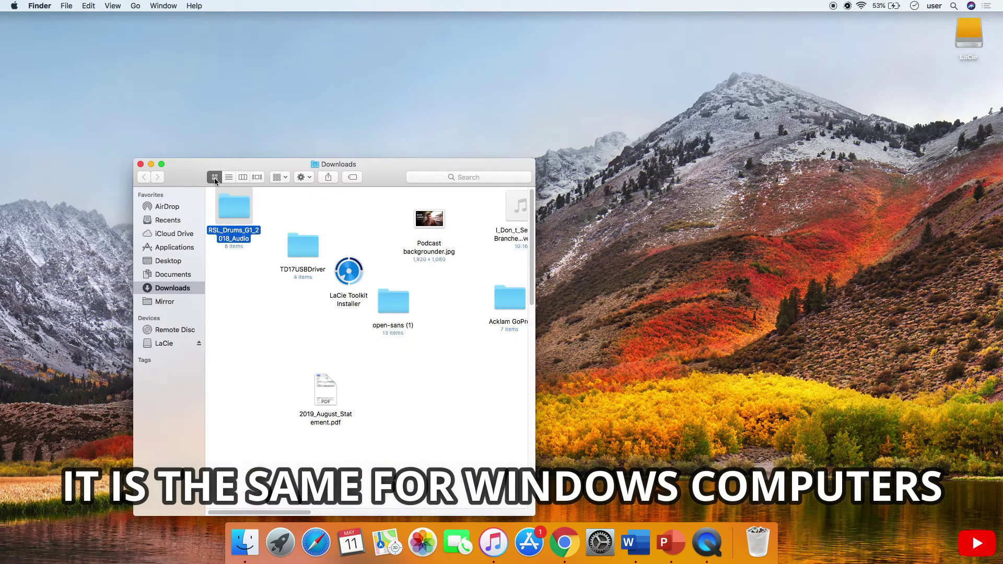
pyautogui.click(260, 302)
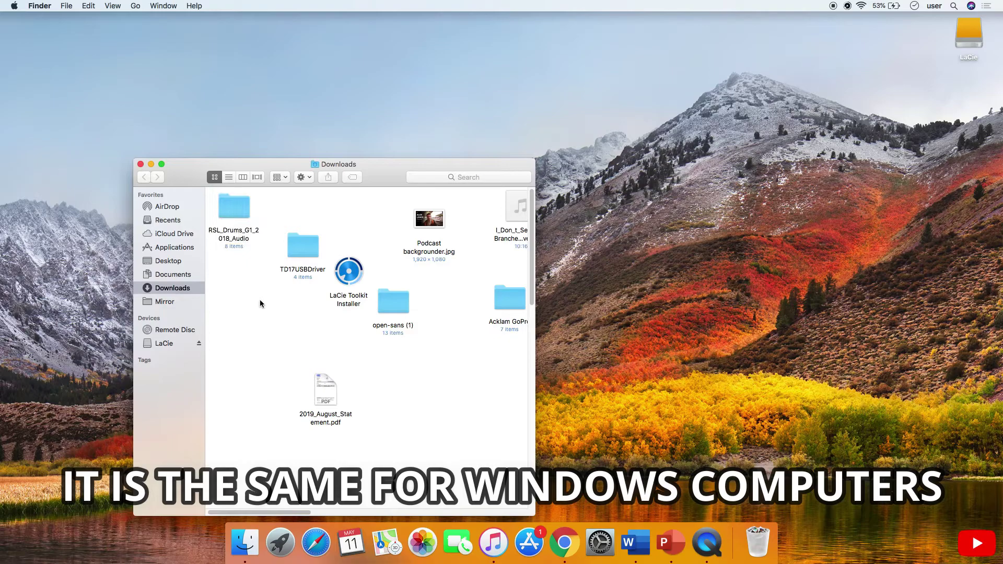
pyautogui.doubleClick(242, 213)
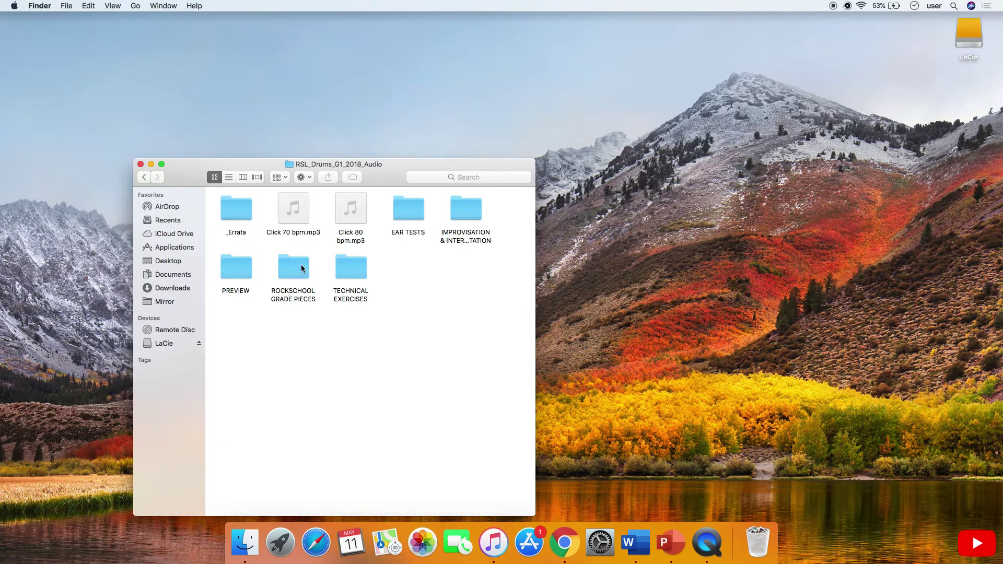
pyautogui.doubleClick(302, 268)
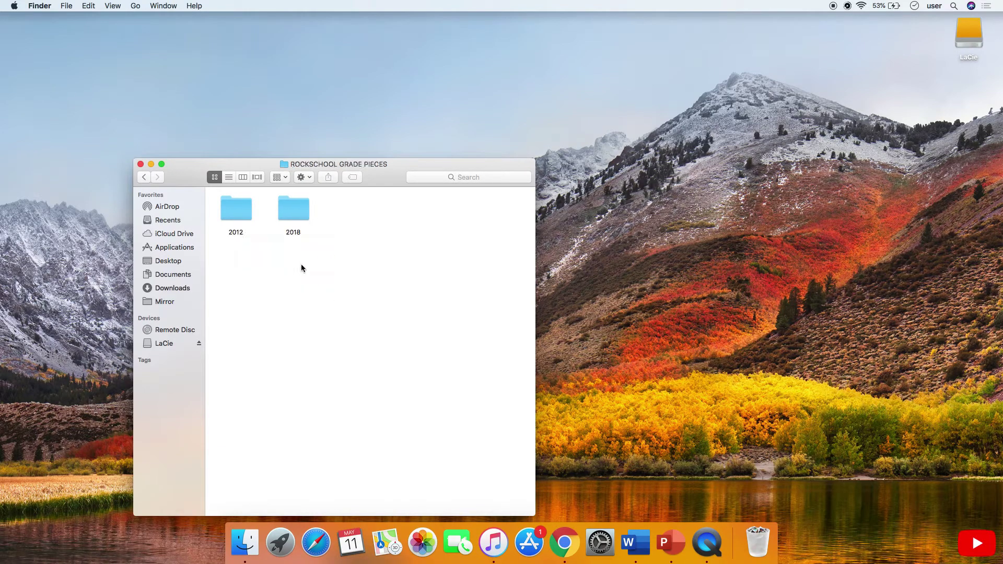
# Browse the 2012 Grade 1 tracks in list view, then return to ROCKSCHOOL GRADE PIECES
pyautogui.doubleClick(242, 213)
pyautogui.moveTo(236, 209)
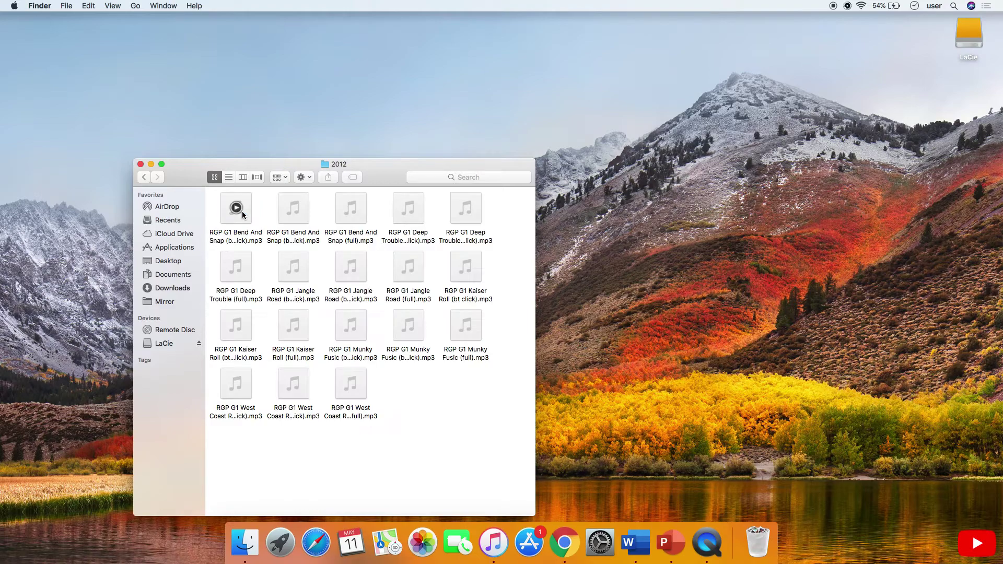
pyautogui.click(228, 177)
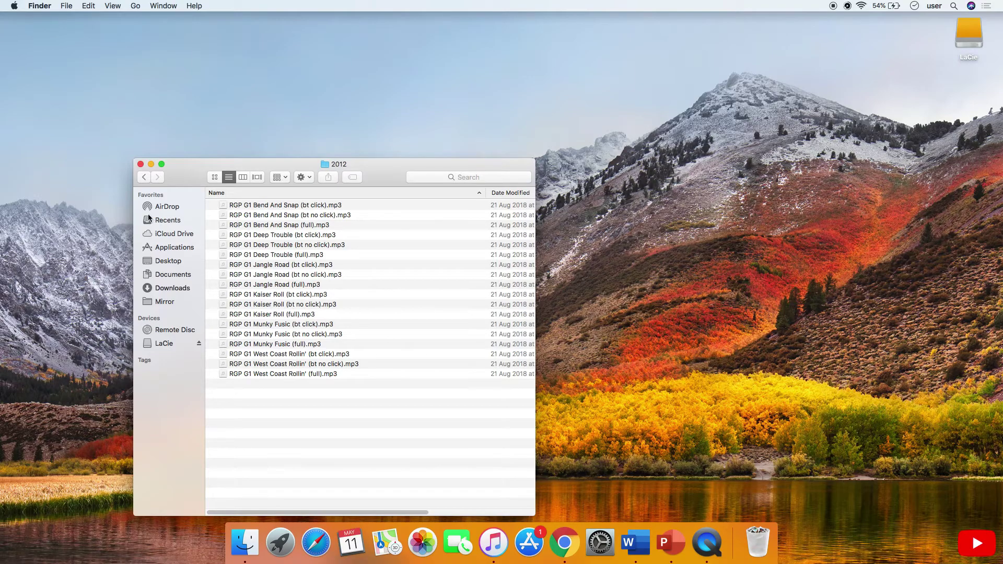
pyautogui.click(146, 177)
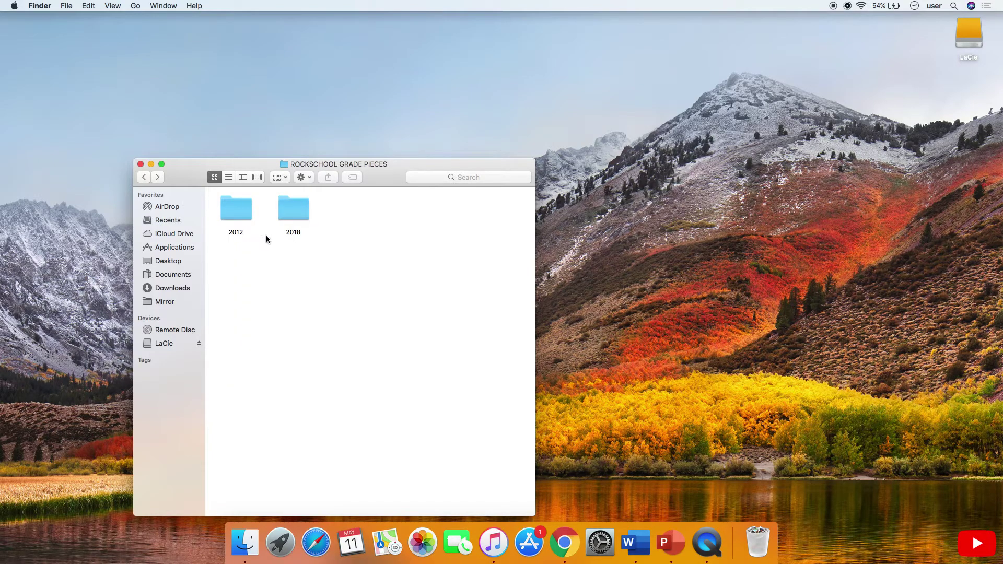
pyautogui.click(301, 209)
pyautogui.doubleClick(301, 209)
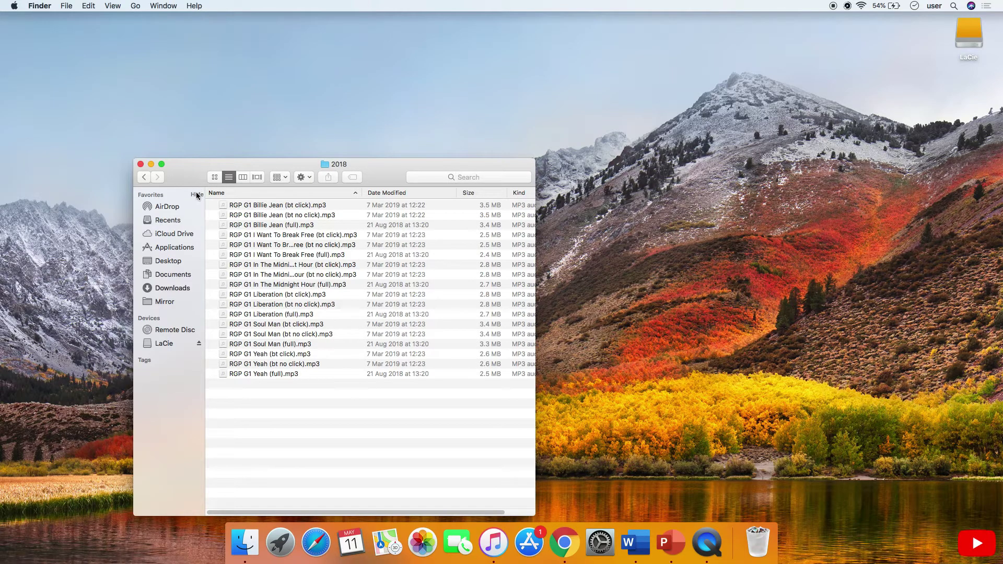
# Step back to Downloads and reopen RSL_Drums_G1_2018_Audio to show its click tracks and subfolders
pyautogui.click(144, 177)
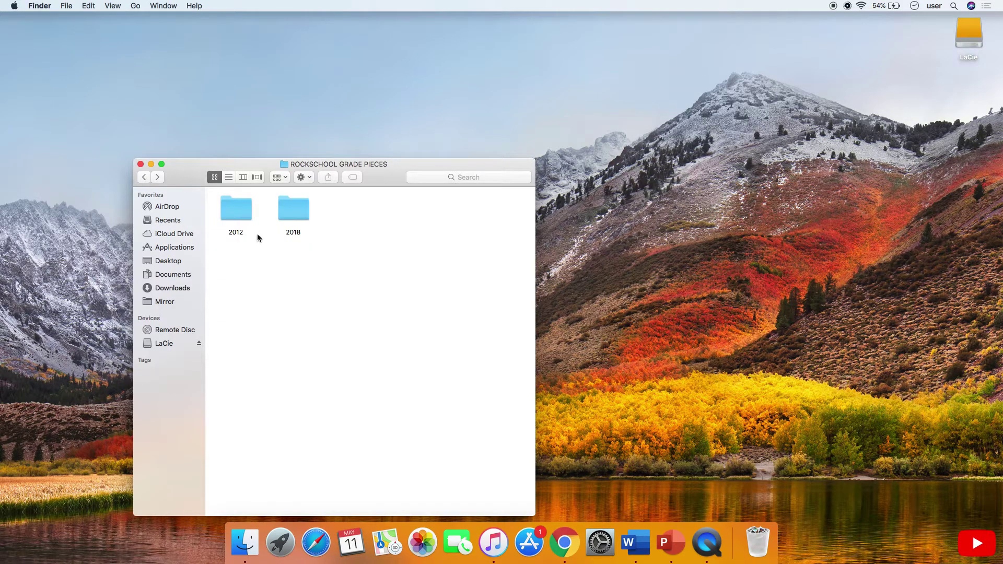
pyautogui.click(144, 178)
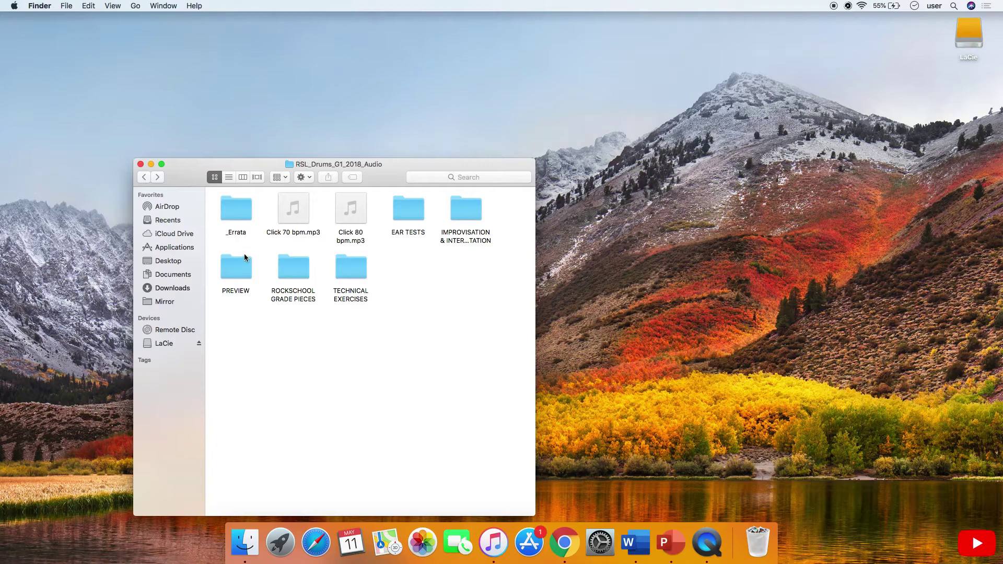
pyautogui.click(144, 178)
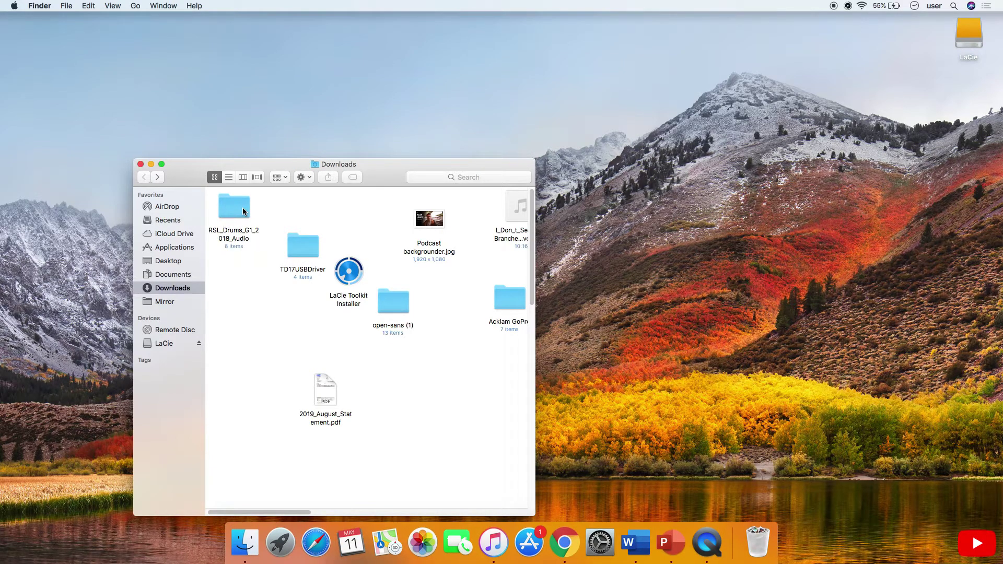
pyautogui.doubleClick(242, 208)
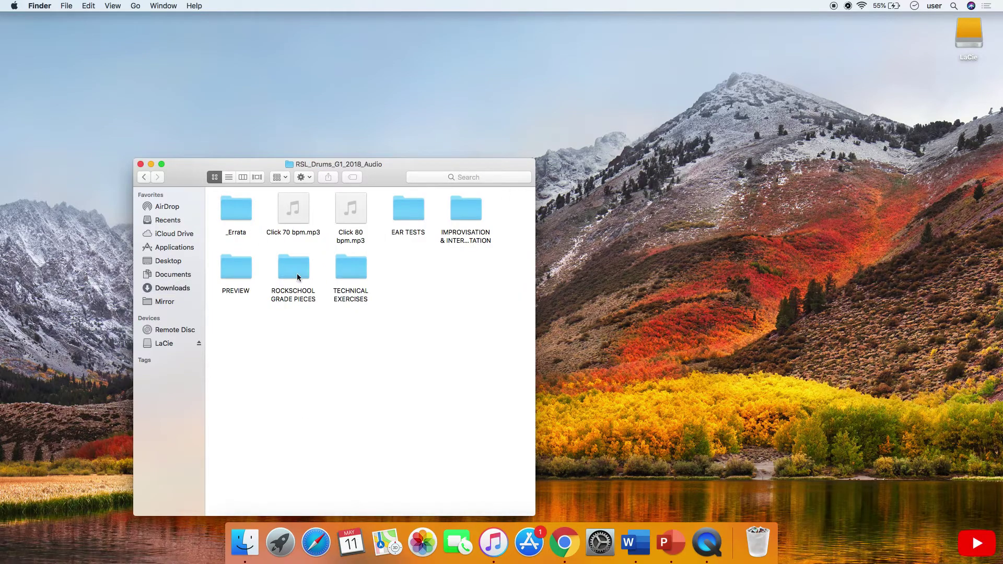